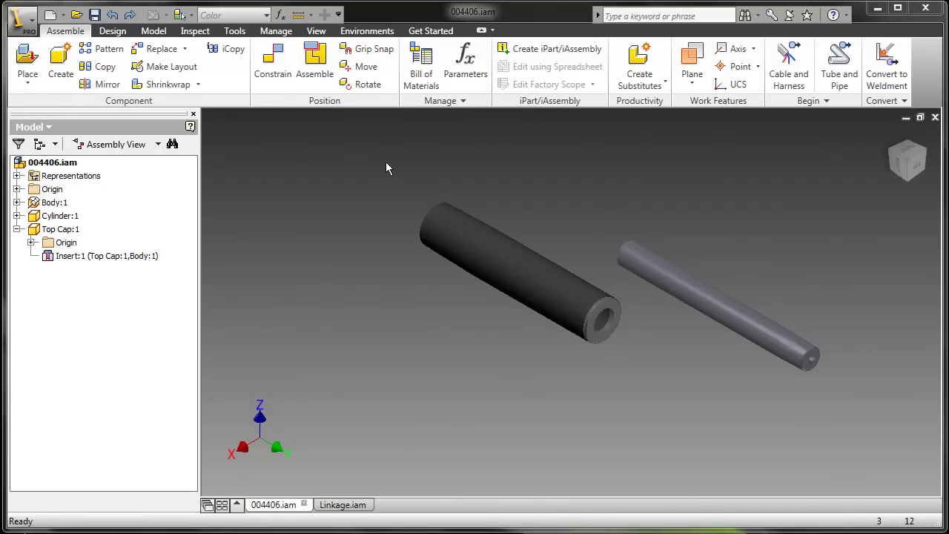
Set up an Insert constraint between the loose cylinder and the top cap hole with a 50 mm offset
{"action": "left_click", "coordinate": [275, 67]}
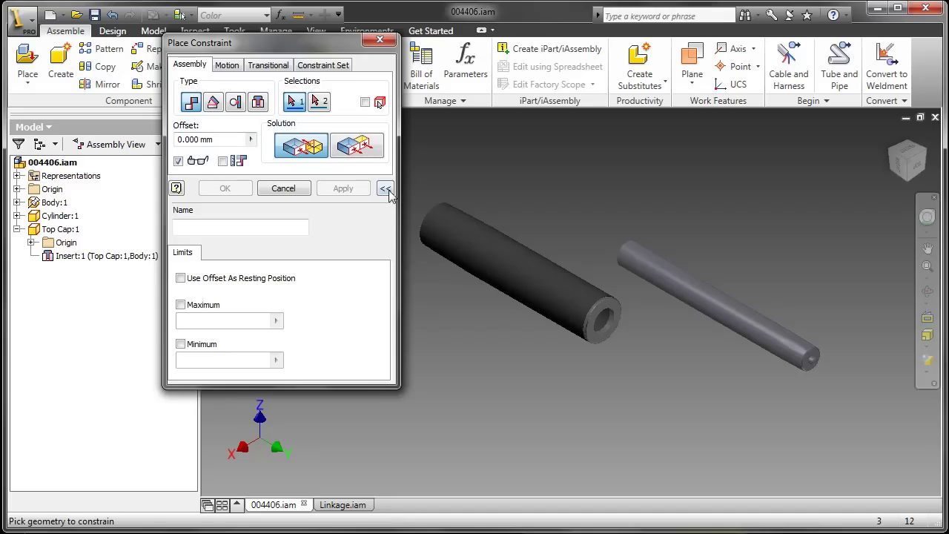
{"action": "left_click", "coordinate": [261, 104]}
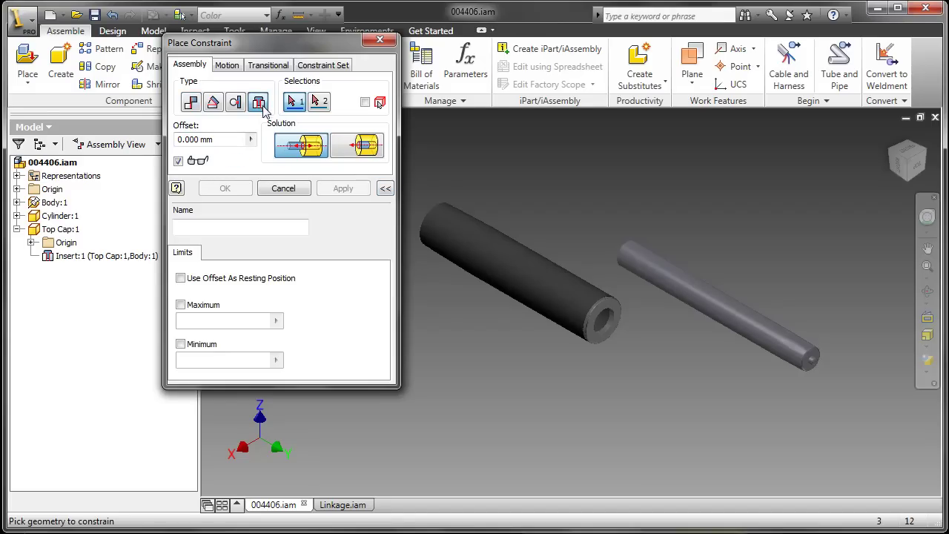
{"action": "left_click", "coordinate": [784, 338]}
{"action": "left_click", "coordinate": [604, 321]}
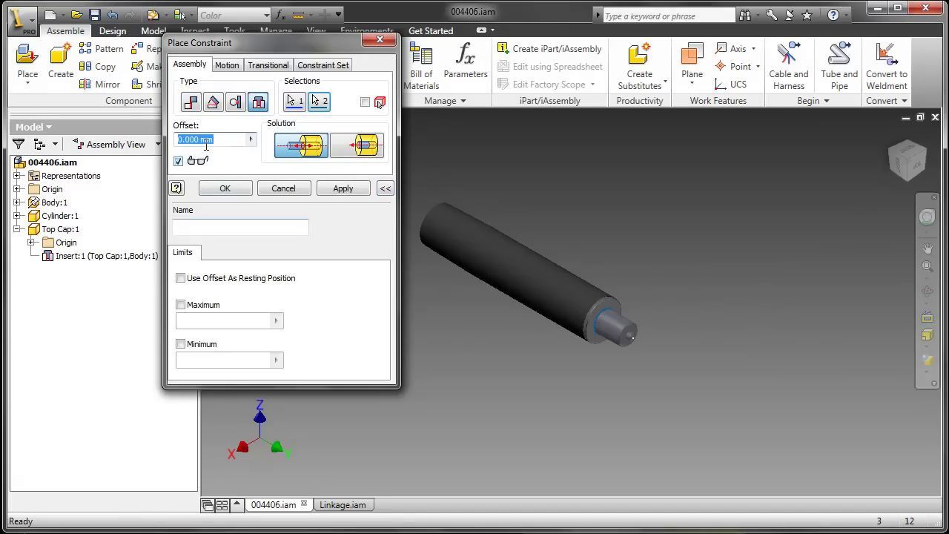
{"action": "type", "text": "50"}
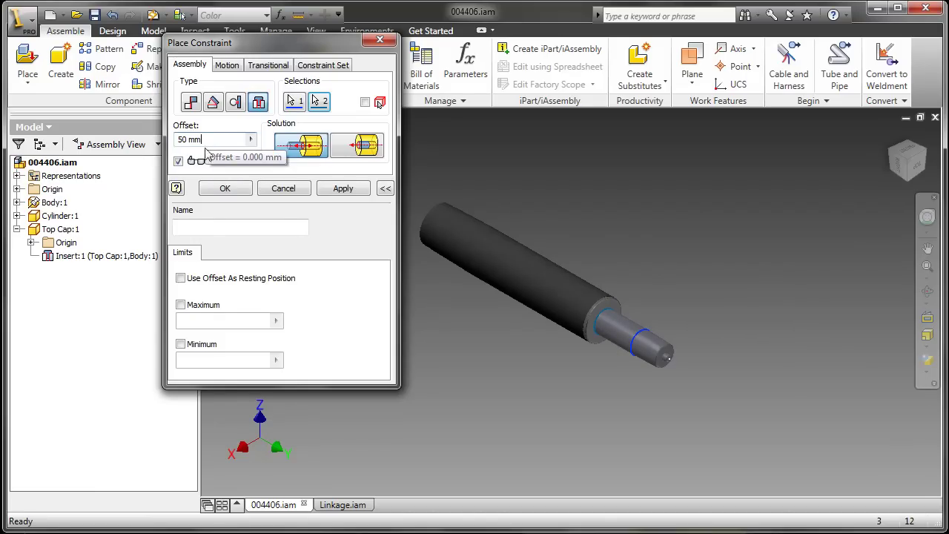
Name the constraint CylinderLMT, use the offset as resting position, enable maximum and minimum limits with a 100 mm maximum, and apply it
{"action": "left_click", "coordinate": [210, 229]}
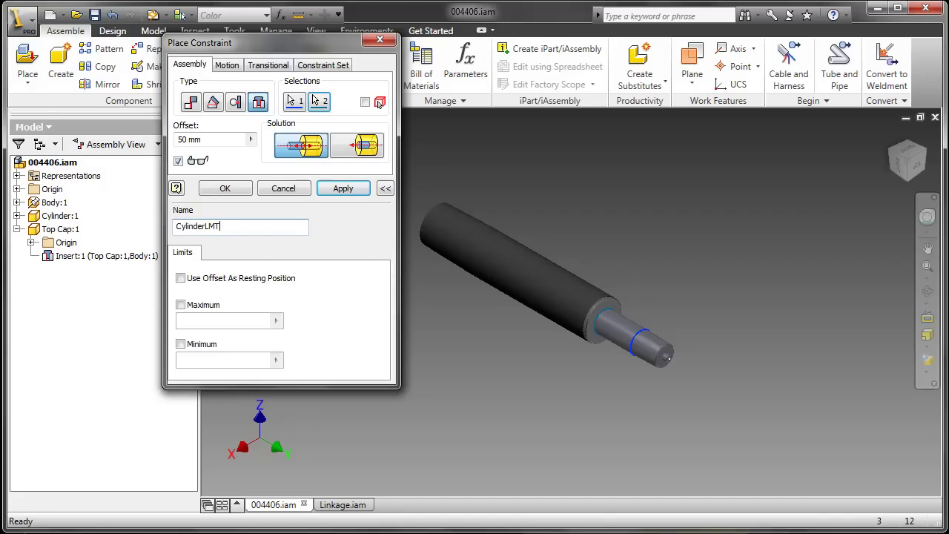
{"action": "type", "text": "CylinderLMT"}
{"action": "left_click", "coordinate": [180, 278]}
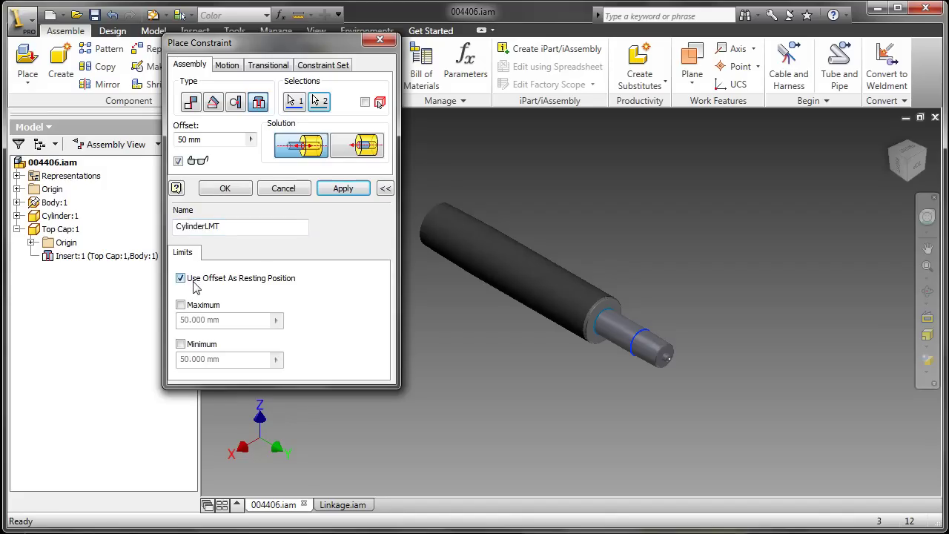
{"action": "left_click", "coordinate": [180, 305]}
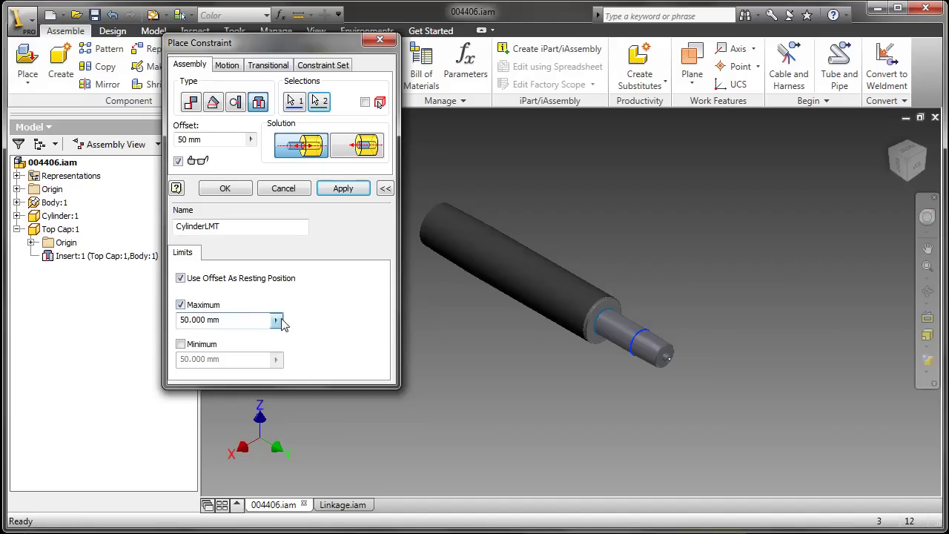
{"action": "type", "text": "10"}
{"action": "left_click", "coordinate": [191, 347]}
{"action": "left_click", "coordinate": [184, 358]}
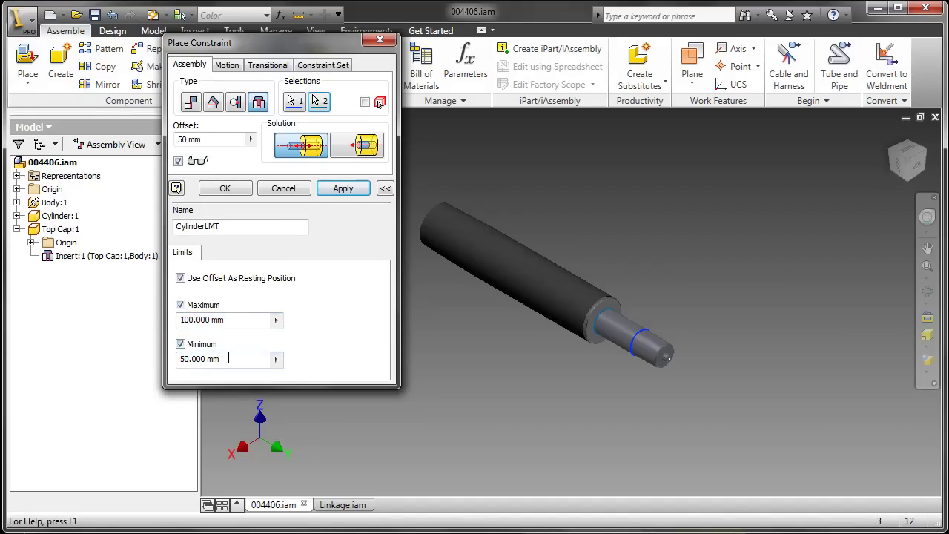
{"action": "left_click", "coordinate": [226, 192]}
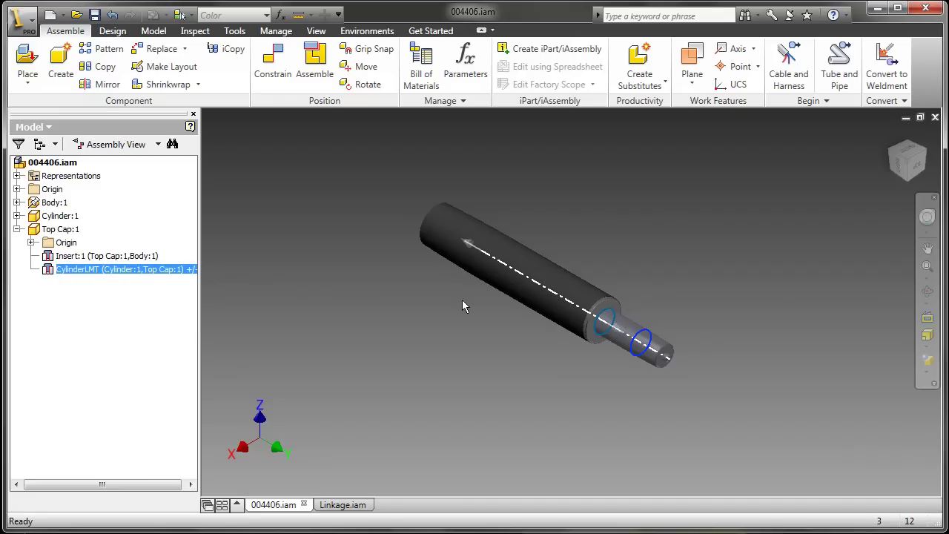
Test the cylinder's travel limits by pulling it out of and pushing it into the body
{"action": "left_click", "coordinate": [647, 343]}
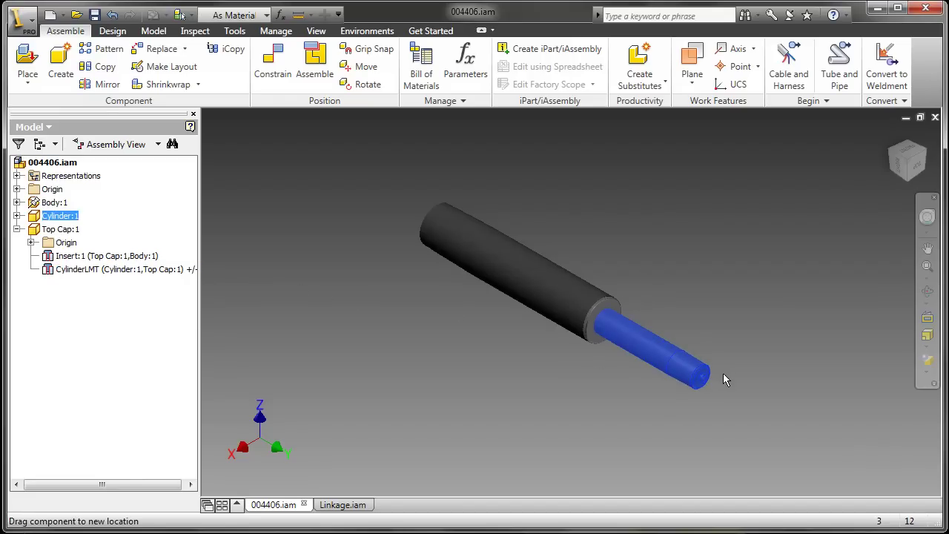
{"action": "left_click_drag", "start_coordinate": [648, 354], "coordinate": [621, 360]}
{"action": "left_click_drag", "start_coordinate": [759, 415], "coordinate": [760, 415]}
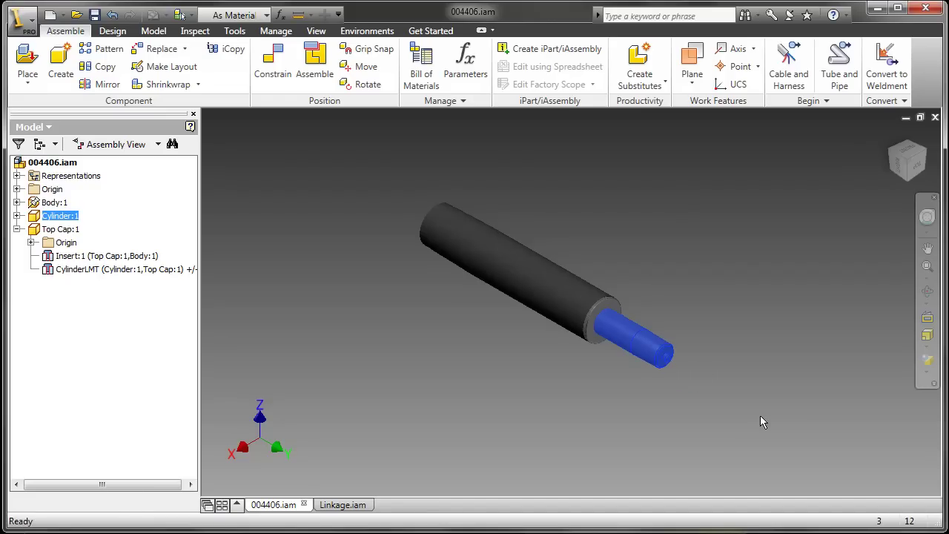
{"action": "left_click", "coordinate": [465, 396]}
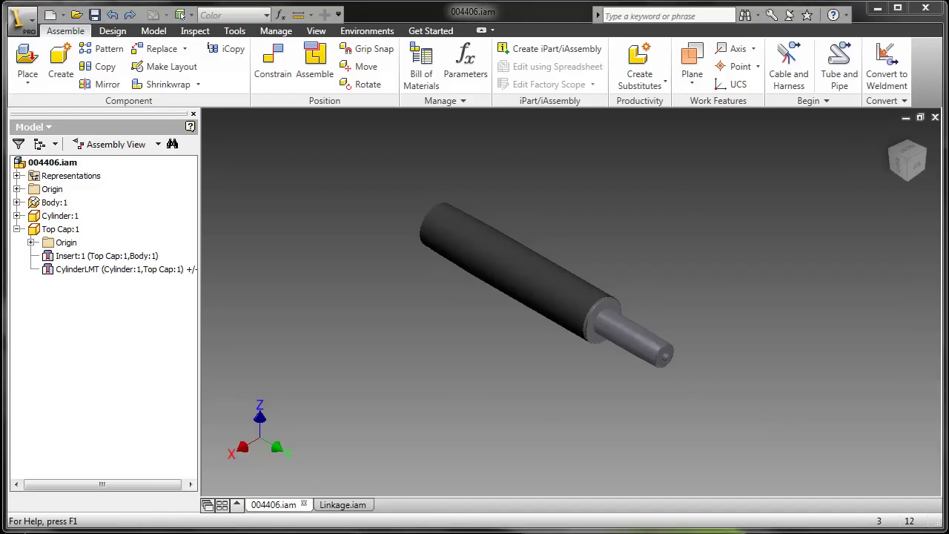
In Linkage.iam, use Assemble to place the nearest 10 x 15 peg in the grey plate's far round-end hole with Insert - Aligned
{"action": "left_click", "coordinate": [362, 507]}
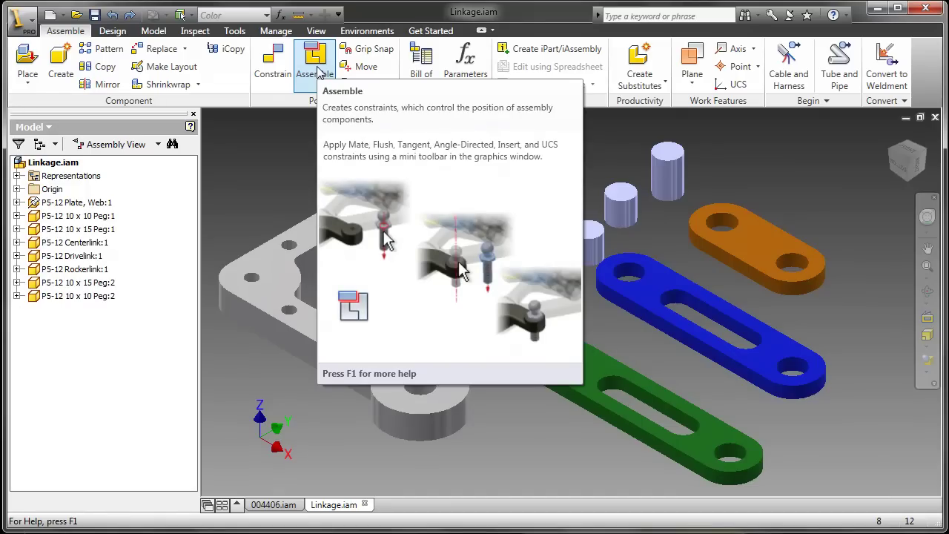
{"action": "left_click", "coordinate": [319, 72]}
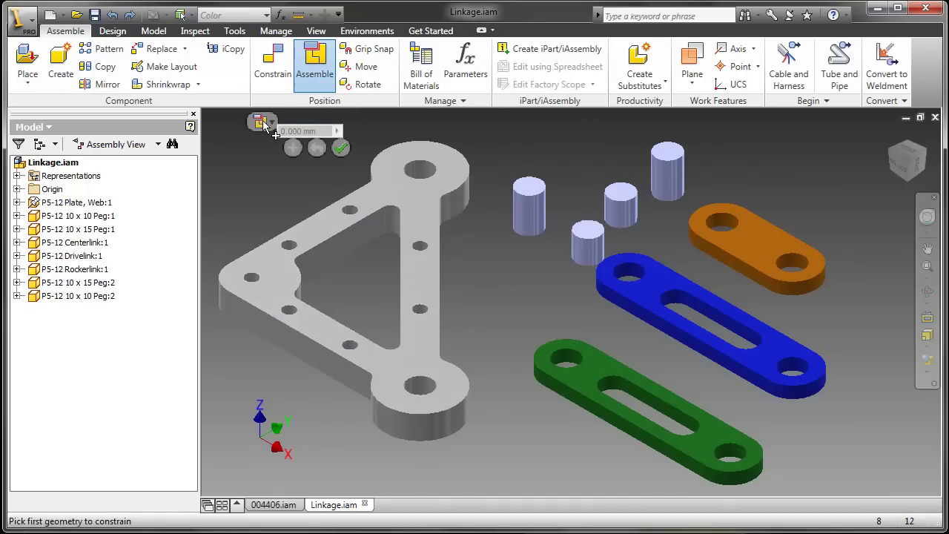
{"action": "left_click_drag", "start_coordinate": [266, 124], "coordinate": [500, 293]}
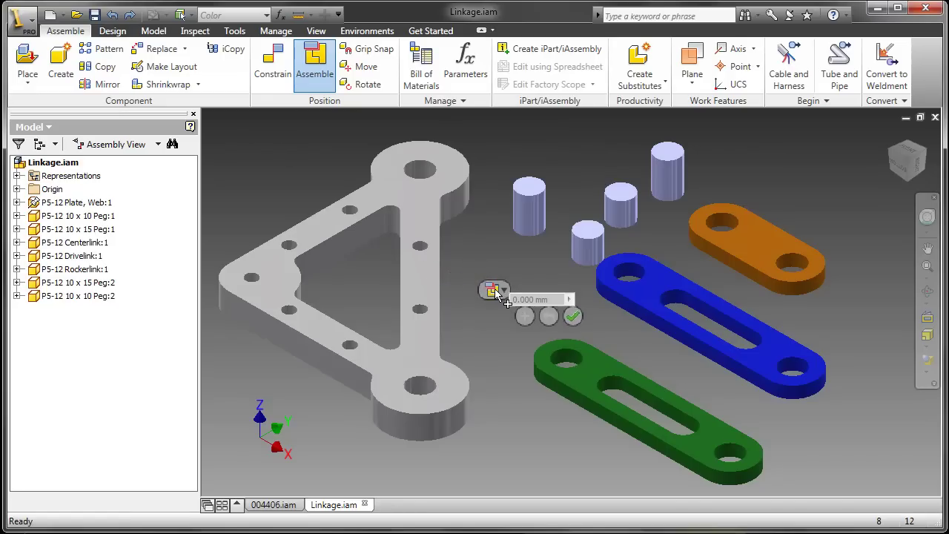
{"action": "left_click", "coordinate": [528, 234]}
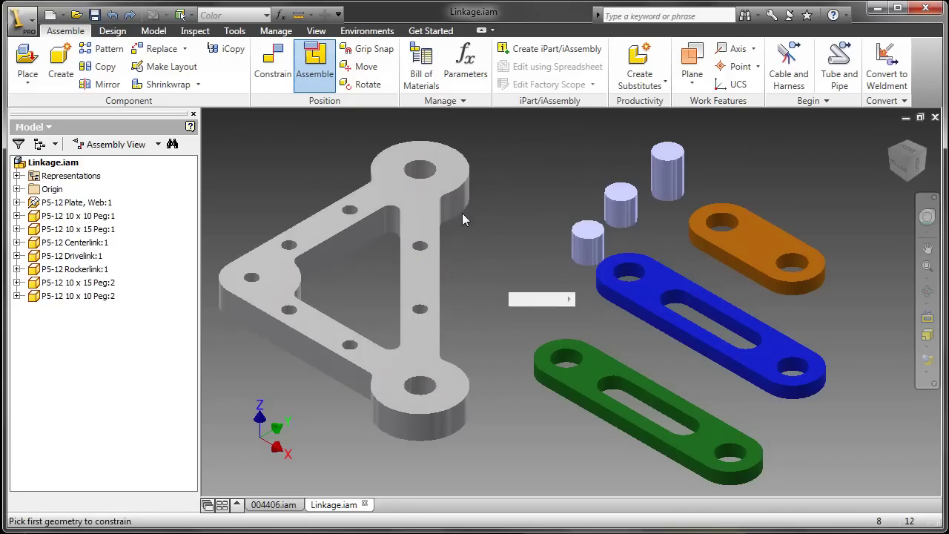
{"action": "left_click", "coordinate": [420, 199]}
{"action": "left_click", "coordinate": [497, 289]}
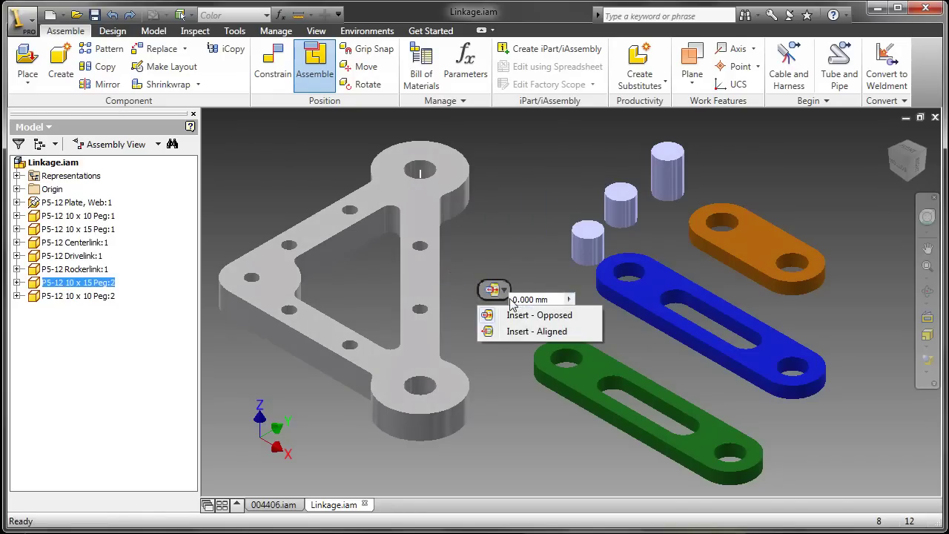
{"action": "left_click", "coordinate": [517, 334]}
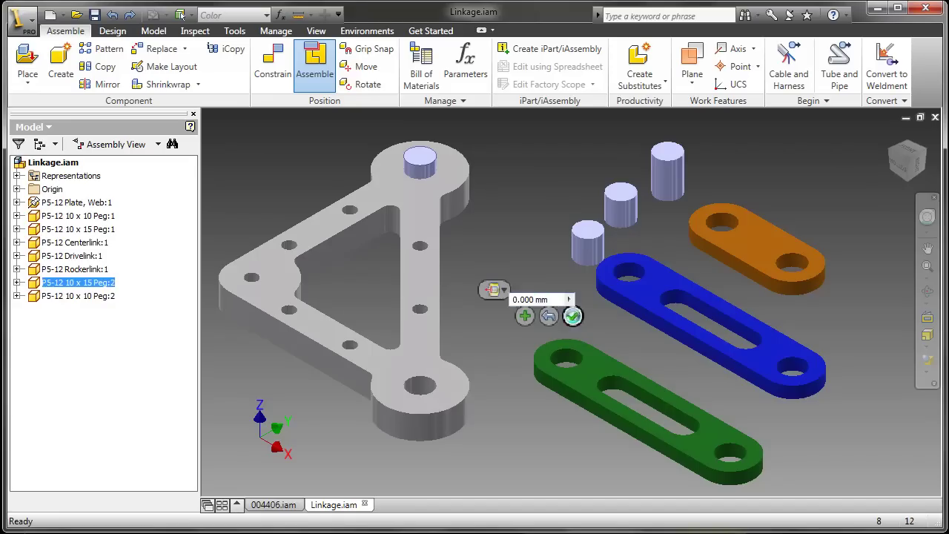
{"action": "left_click", "coordinate": [571, 316]}
{"action": "key", "text": "Return"}
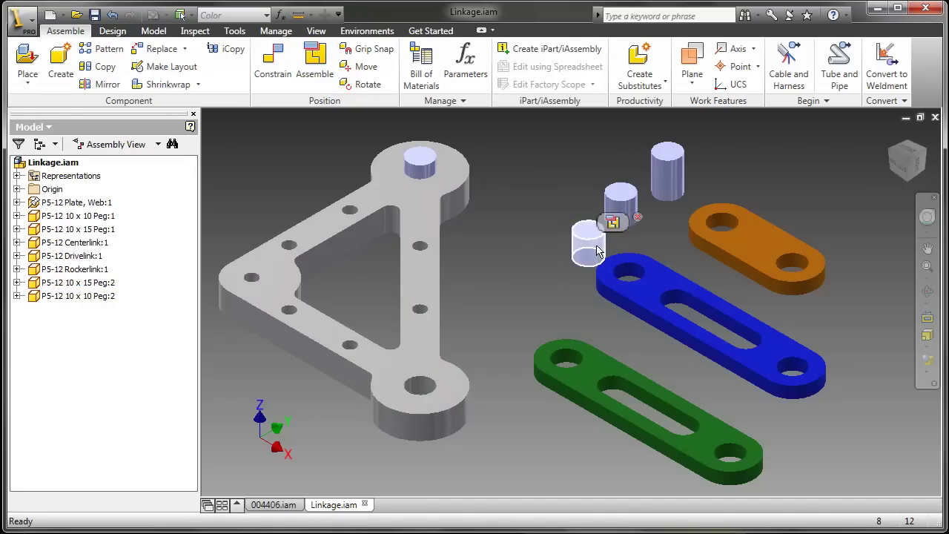
Try Part Priority selection by picking the two short loose pegs and the blue link, and clear the selection
{"action": "left_click", "coordinate": [668, 167]}
{"action": "key", "text": "Escape"}
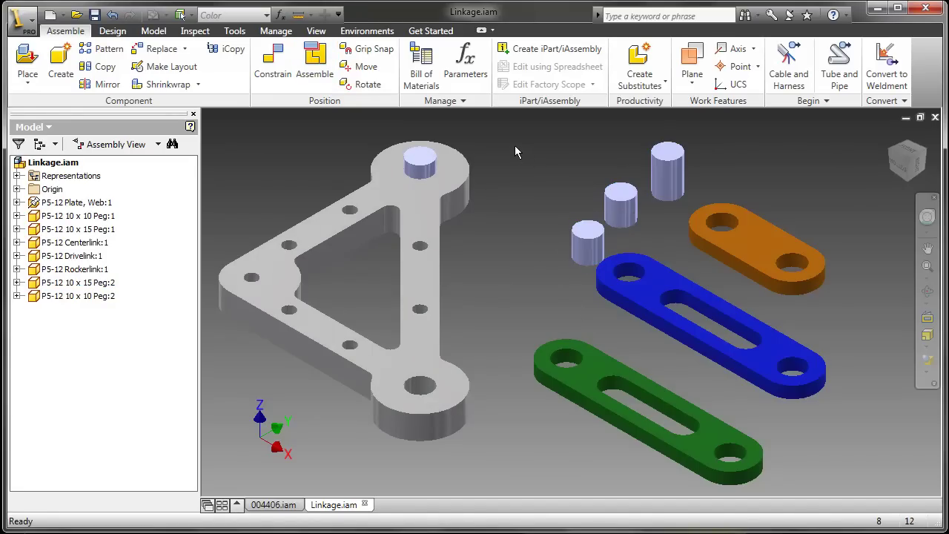
{"action": "right_click", "coordinate": [514, 145]}
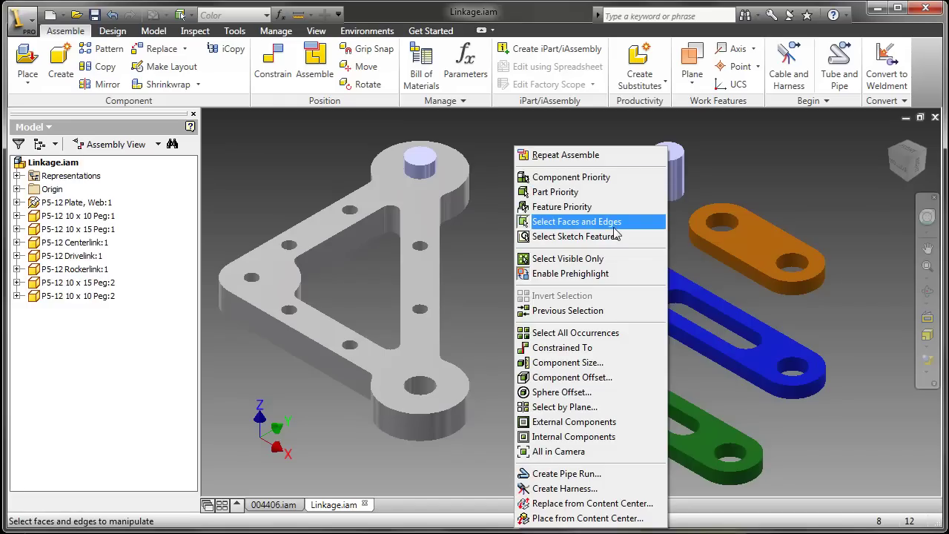
{"action": "left_click", "coordinate": [593, 191]}
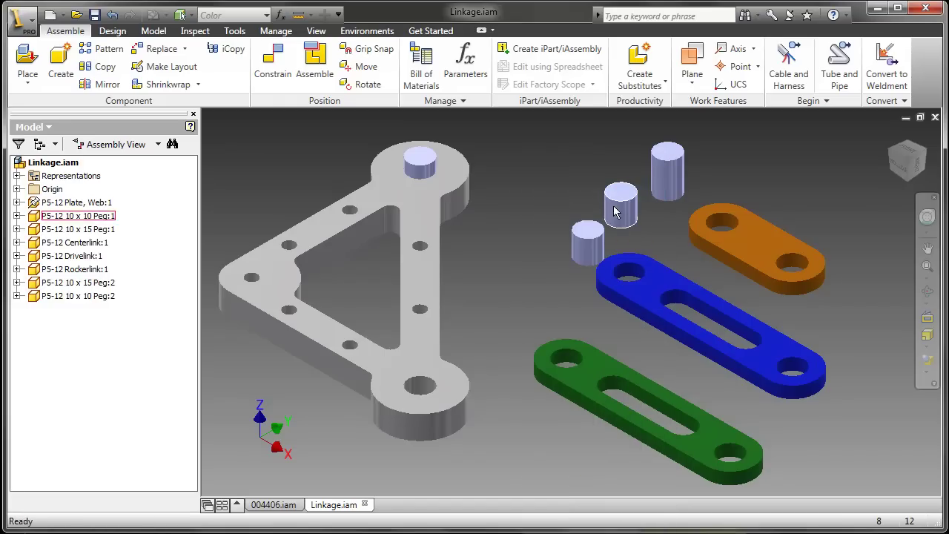
{"action": "left_click", "coordinate": [620, 203]}
{"action": "left_click", "coordinate": [587, 238]}
{"action": "left_click", "coordinate": [619, 273]}
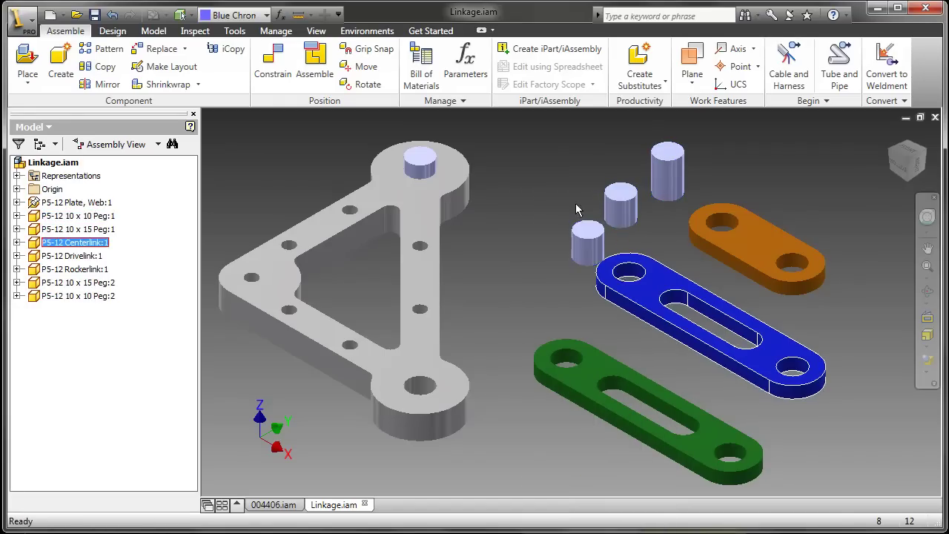
{"action": "left_click", "coordinate": [618, 201]}
{"action": "left_click", "coordinate": [518, 137]}
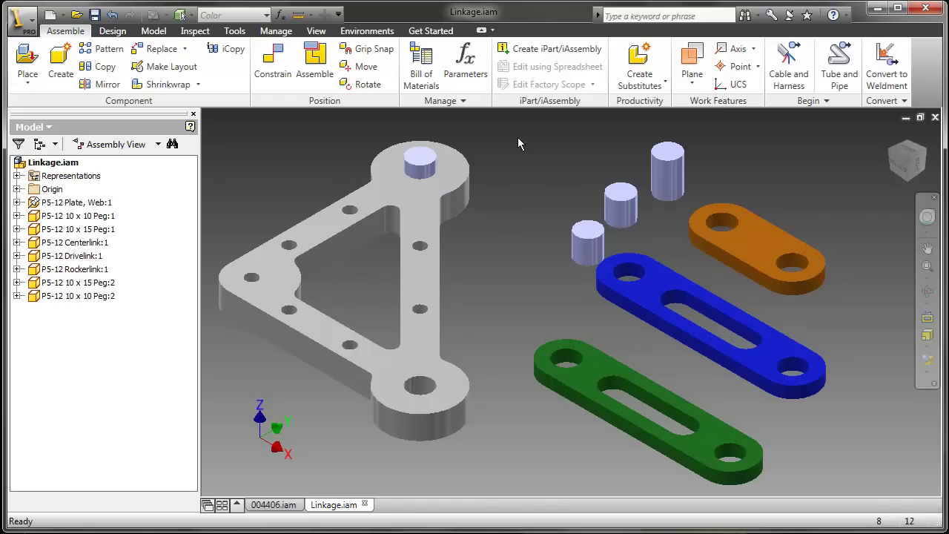
Switch selection to faces and edges and fit the orange link's hole over the peg in the plate with an Insert constraint
{"action": "right_click", "coordinate": [517, 137]}
{"action": "left_click", "coordinate": [573, 214]}
{"action": "left_click", "coordinate": [720, 224]}
{"action": "left_click", "coordinate": [747, 190]}
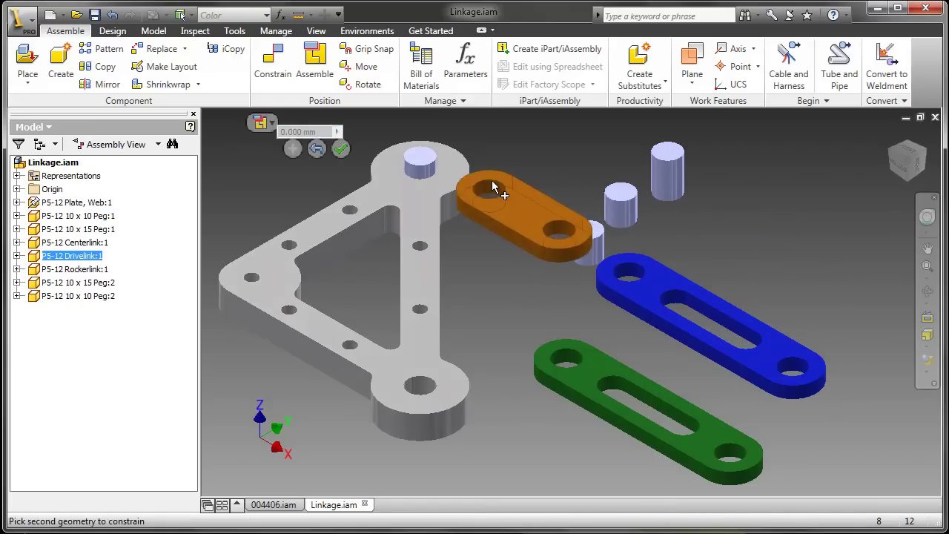
{"action": "left_click", "coordinate": [434, 177]}
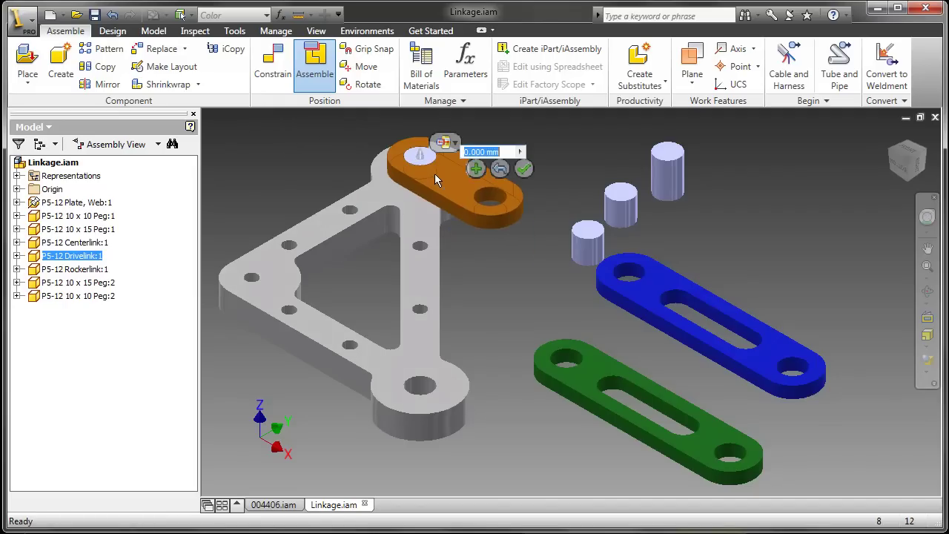
{"action": "left_click", "coordinate": [523, 169]}
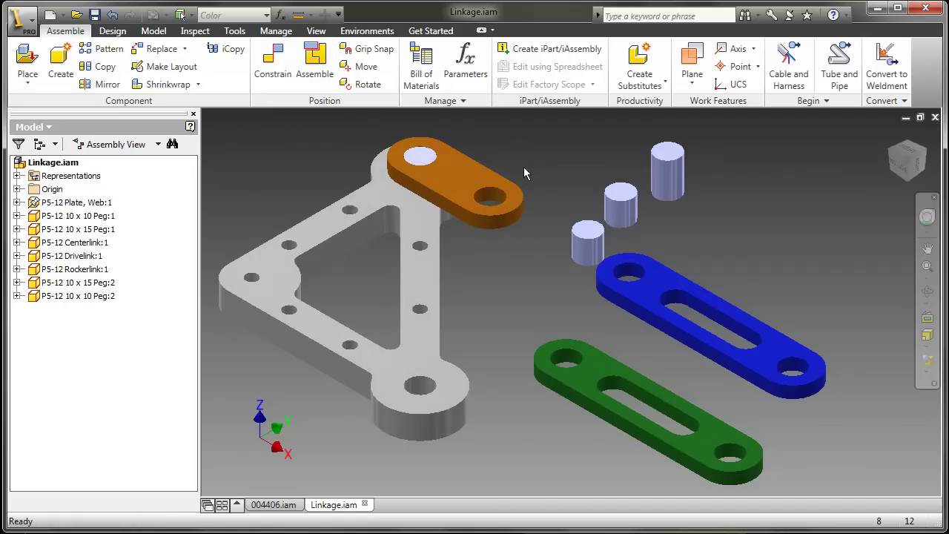
{"action": "key", "text": "Return"}
{"action": "left_click", "coordinate": [585, 226]}
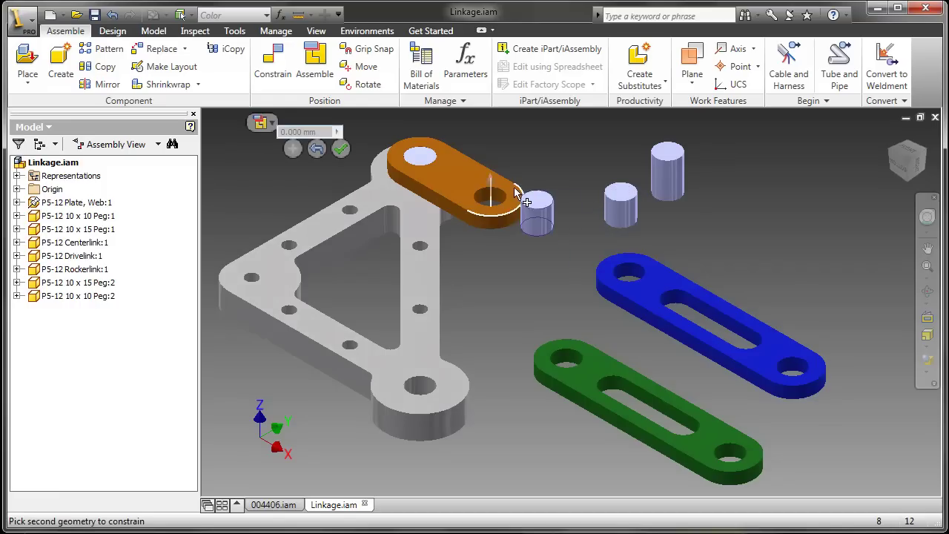
{"action": "left_click", "coordinate": [505, 195]}
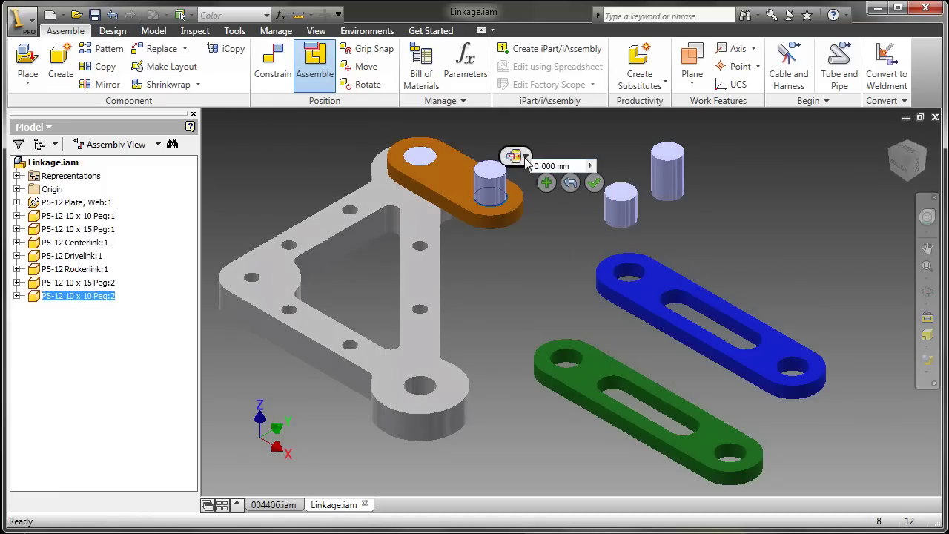
{"action": "left_click", "coordinate": [525, 157]}
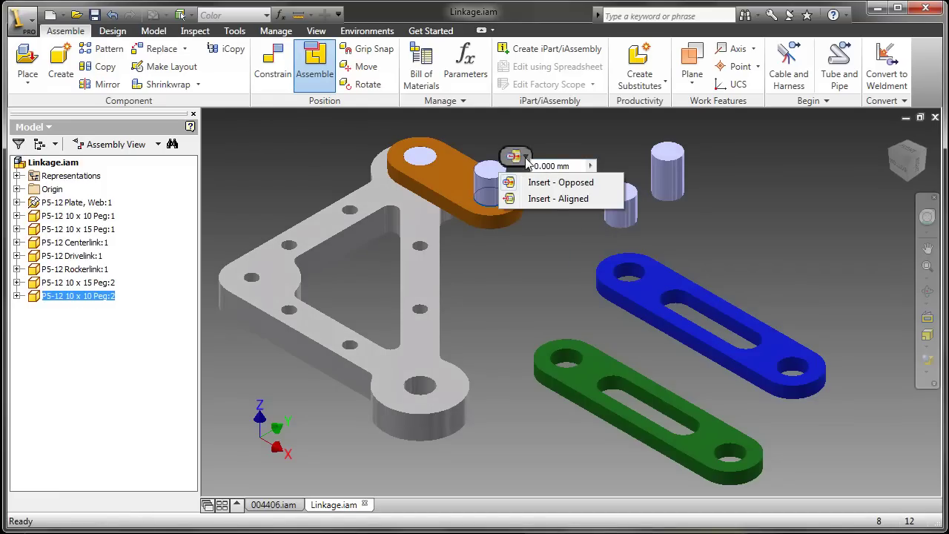
{"action": "left_click", "coordinate": [560, 198]}
{"action": "left_click", "coordinate": [527, 161]}
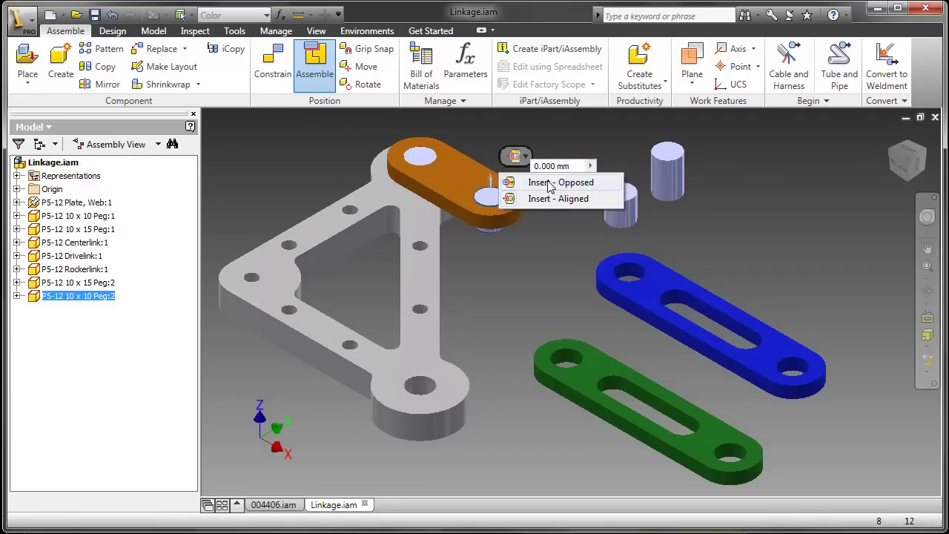
{"action": "left_click", "coordinate": [548, 183]}
{"action": "left_click", "coordinate": [547, 183]}
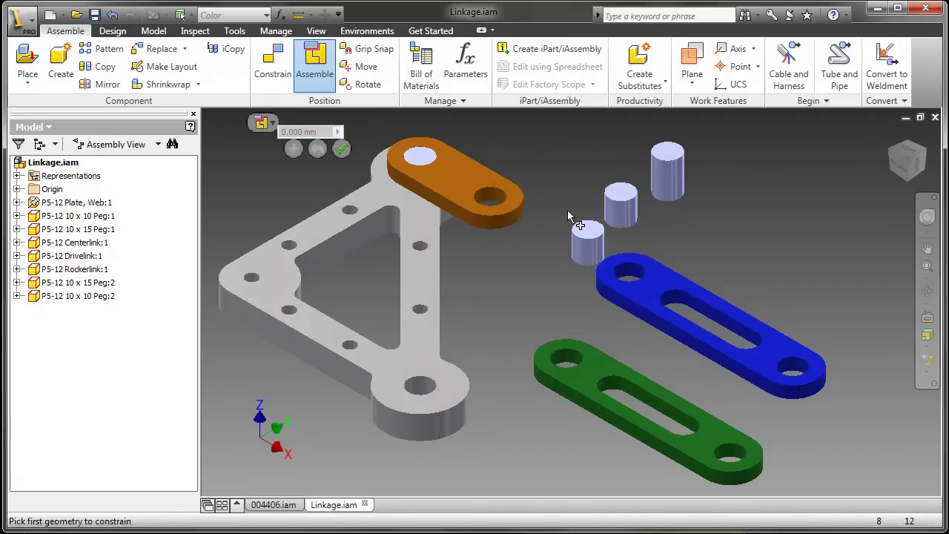
Use Assemble to place the nearest loose 10 x 10 peg in the orange link's free hole with Insert - Aligned
{"action": "left_click", "coordinate": [578, 268]}
{"action": "left_click", "coordinate": [490, 214]}
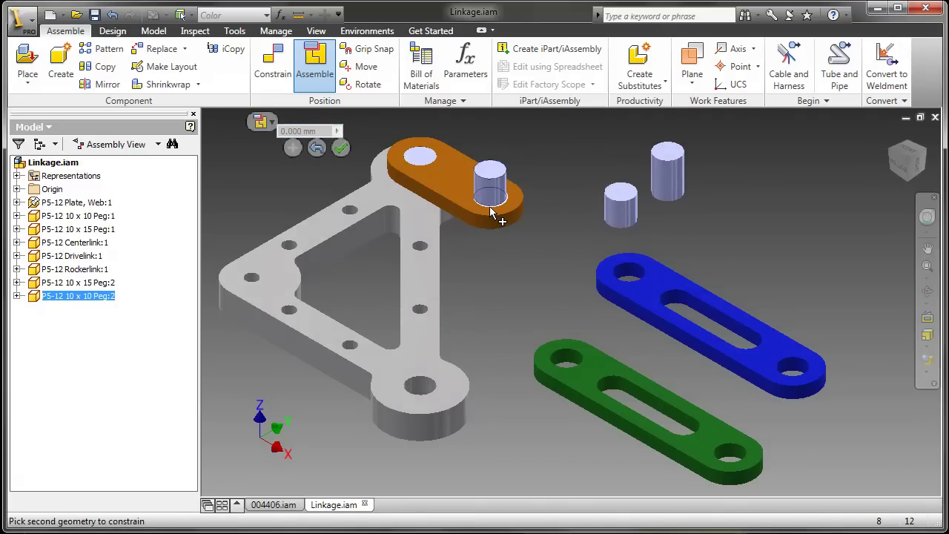
{"action": "left_click", "coordinate": [493, 228]}
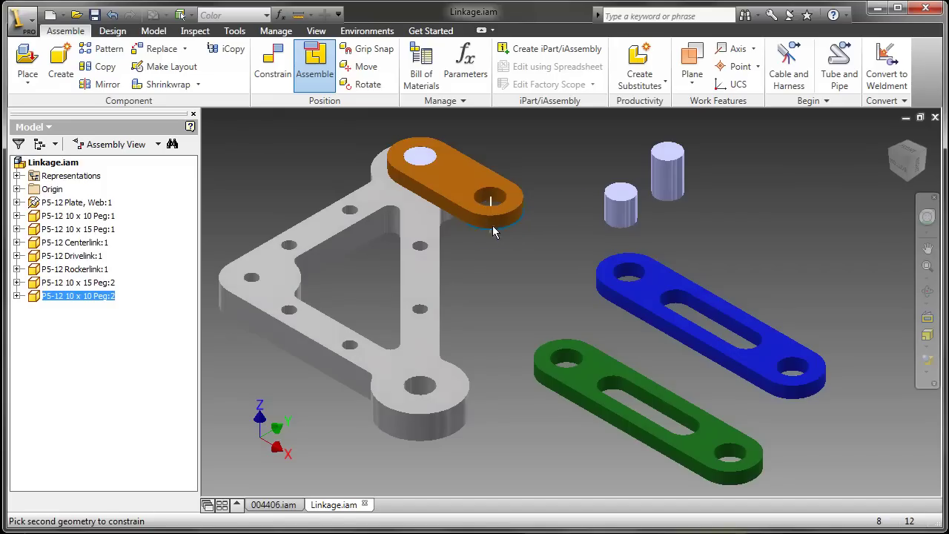
{"action": "left_click", "coordinate": [493, 231]}
{"action": "left_click", "coordinate": [513, 189]}
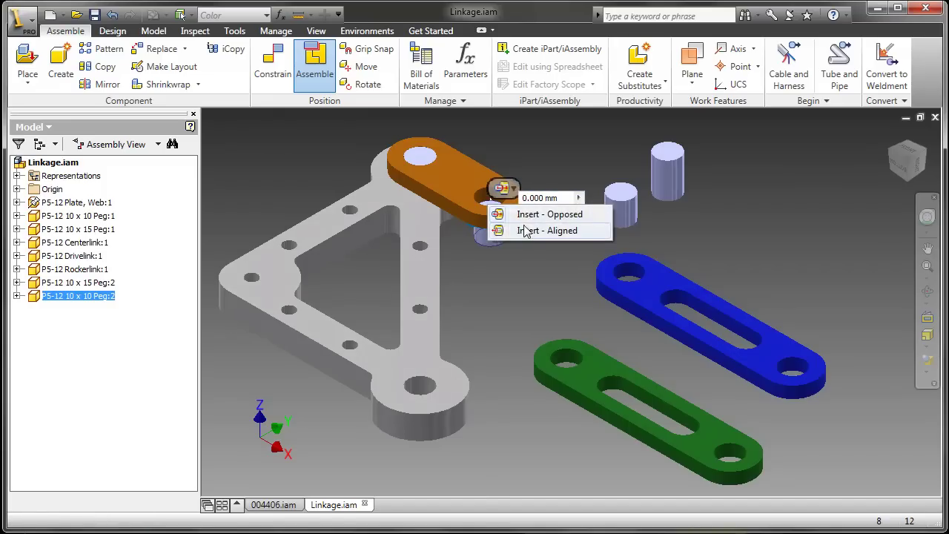
{"action": "left_click", "coordinate": [525, 230]}
{"action": "left_click", "coordinate": [583, 219]}
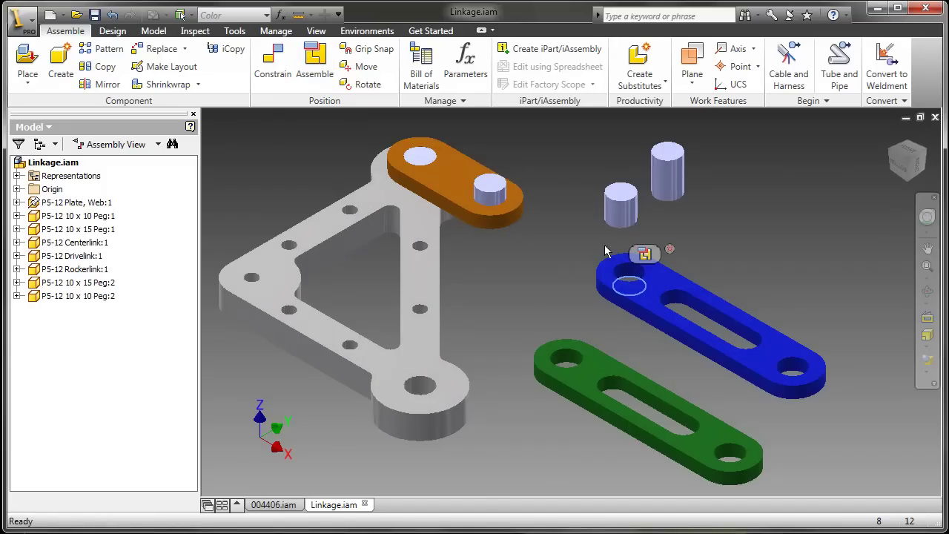
Use Assemble to fit the blue link's near hole over the peg in the orange link
{"action": "left_click", "coordinate": [630, 285]}
{"action": "left_click", "coordinate": [506, 208]}
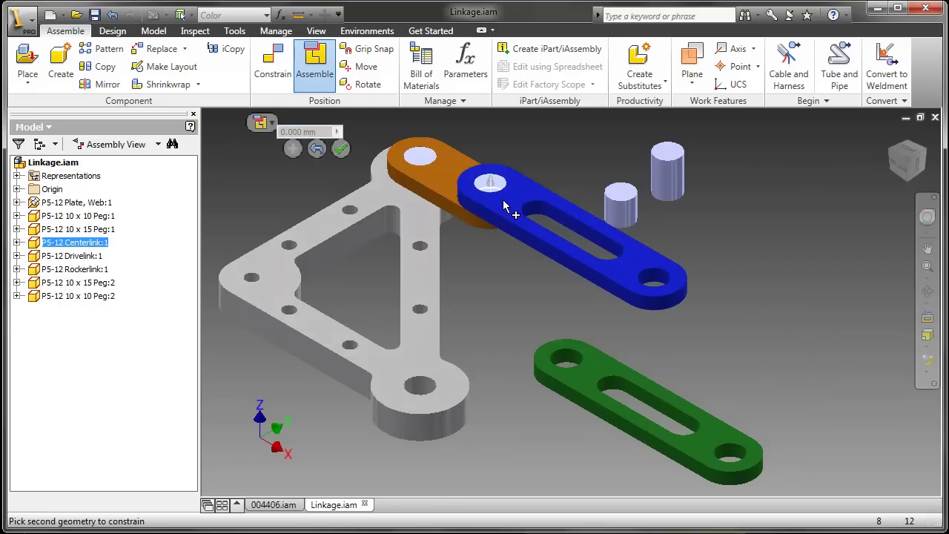
{"action": "left_click", "coordinate": [595, 194]}
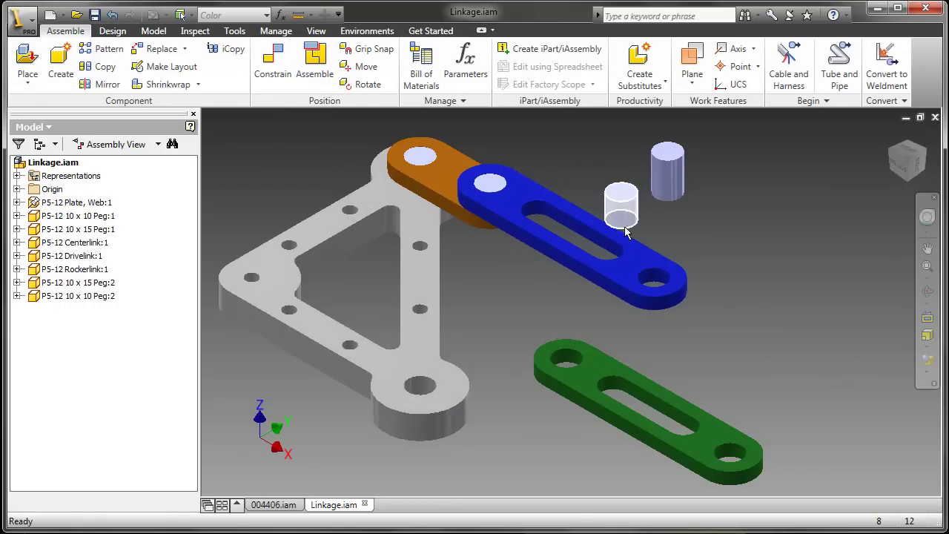
Use Assemble to place the remaining 10 x 15 peg in the grey plate's near round-end hole with Insert - Aligned
{"action": "left_click", "coordinate": [672, 198]}
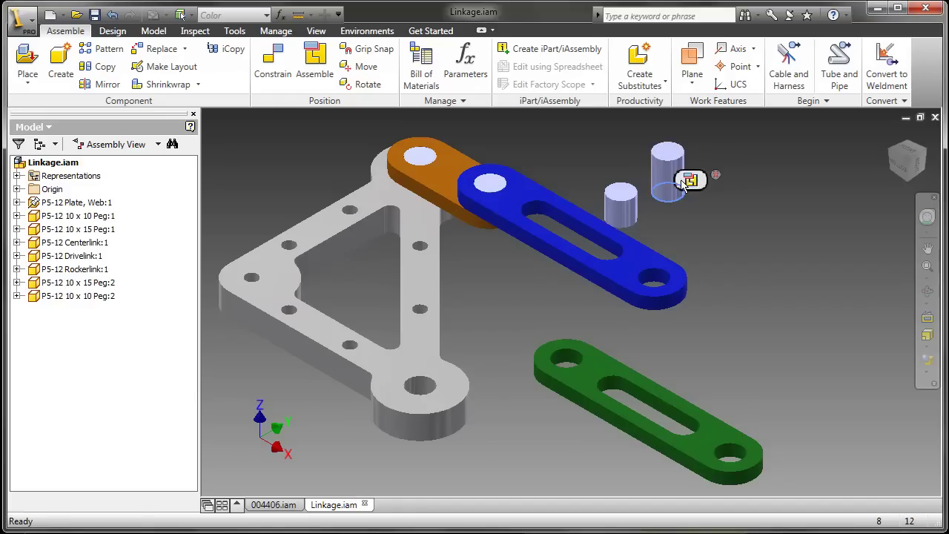
{"action": "left_click", "coordinate": [427, 428]}
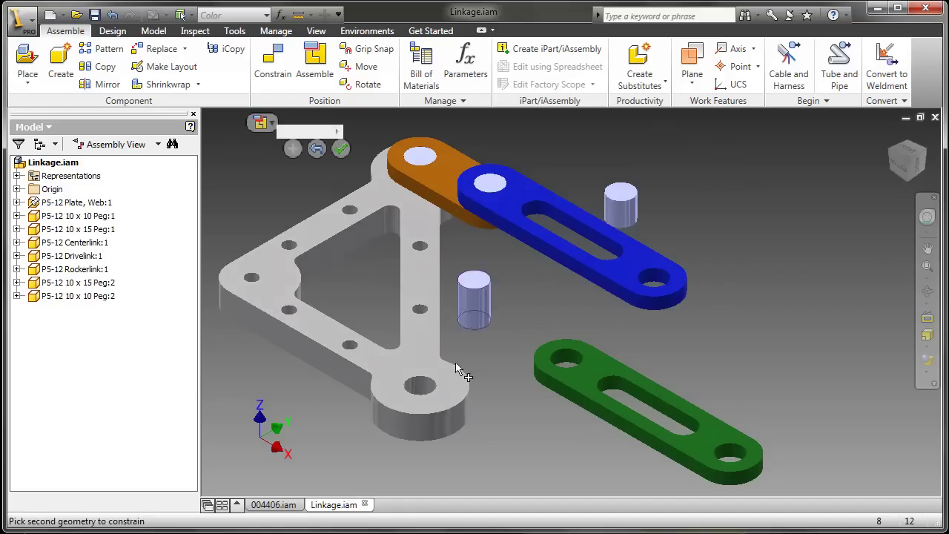
{"action": "left_click", "coordinate": [420, 436]}
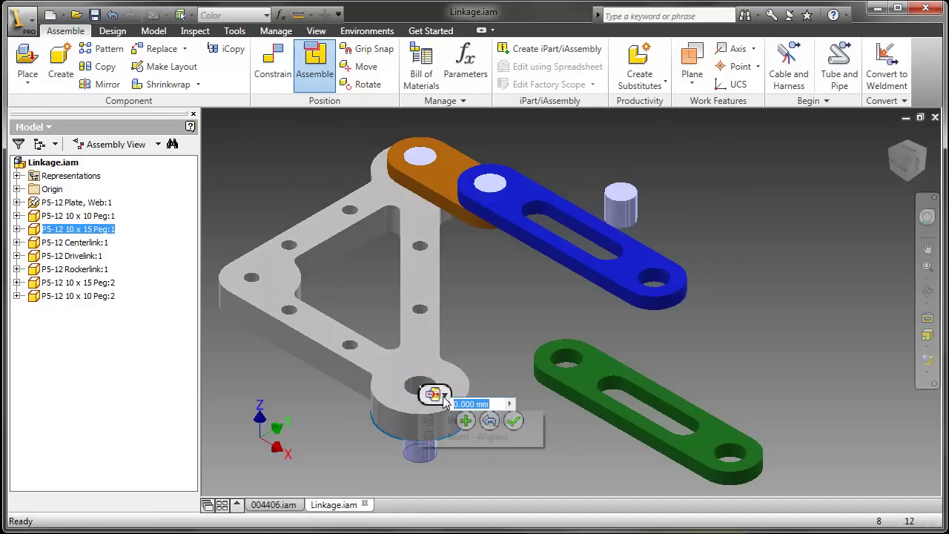
{"action": "left_click", "coordinate": [444, 394]}
{"action": "left_click", "coordinate": [465, 436]}
{"action": "left_click", "coordinate": [513, 421]}
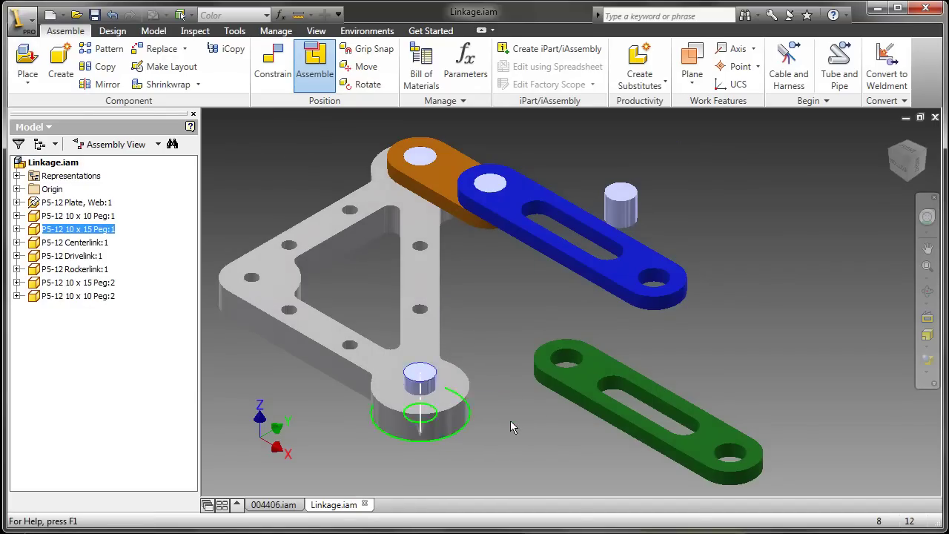
{"action": "key", "text": "Return"}
Use Assemble to fit the green link's hole over the peg in the plate's near round end
{"action": "left_click", "coordinate": [572, 337]}
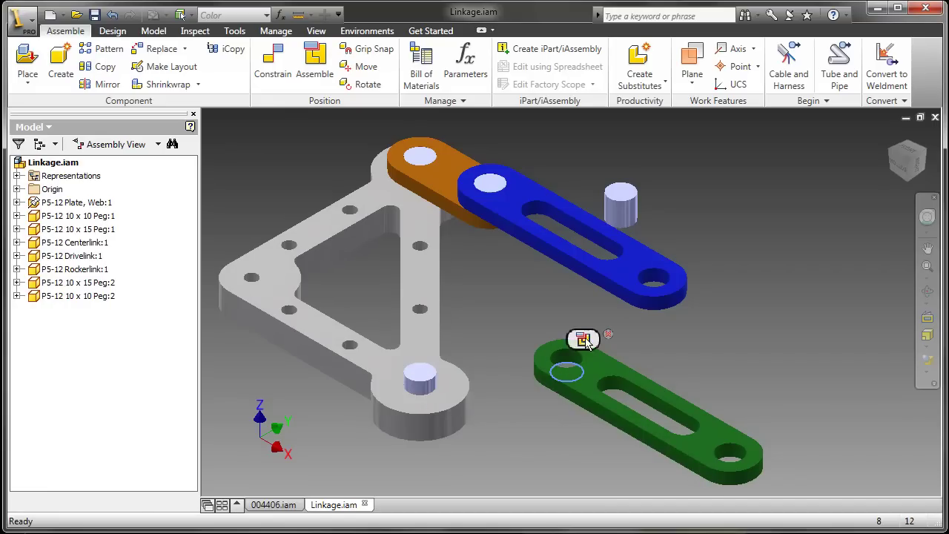
{"action": "left_click", "coordinate": [417, 388]}
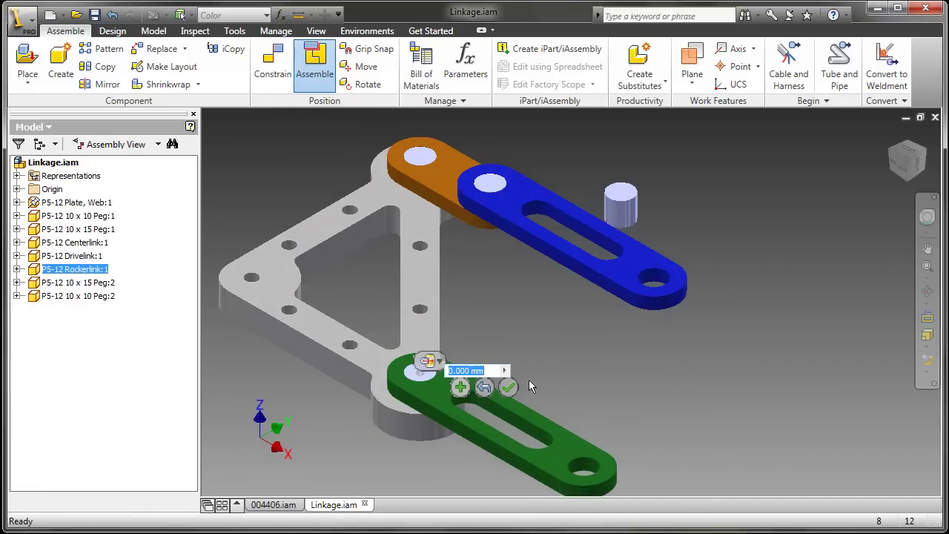
{"action": "left_click", "coordinate": [508, 389]}
{"action": "key", "text": "Return"}
Try to assemble the green link's free hole onto the loose 10 x 10 peg with Insert - Aligned, and cancel the move
{"action": "left_click", "coordinate": [620, 201]}
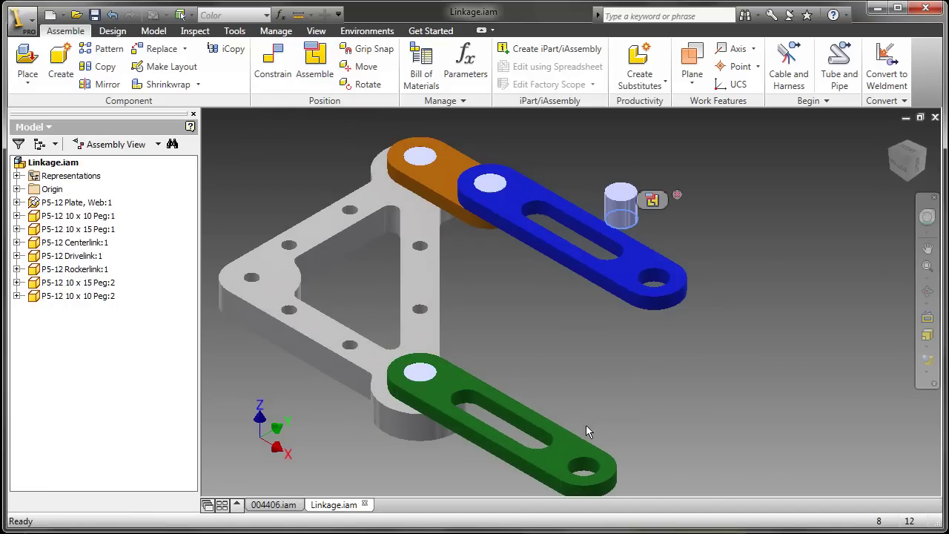
{"action": "left_click", "coordinate": [585, 479]}
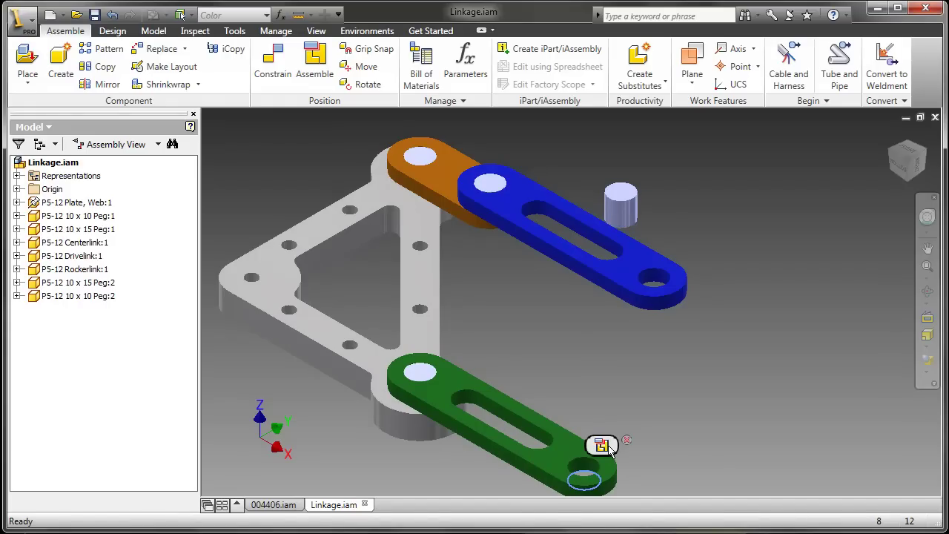
{"action": "left_click", "coordinate": [604, 446]}
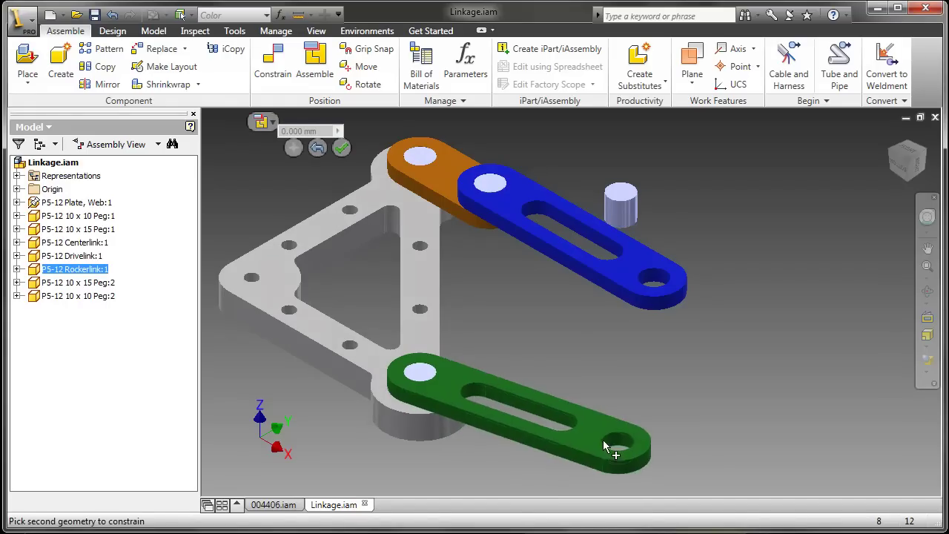
{"action": "left_click", "coordinate": [632, 232]}
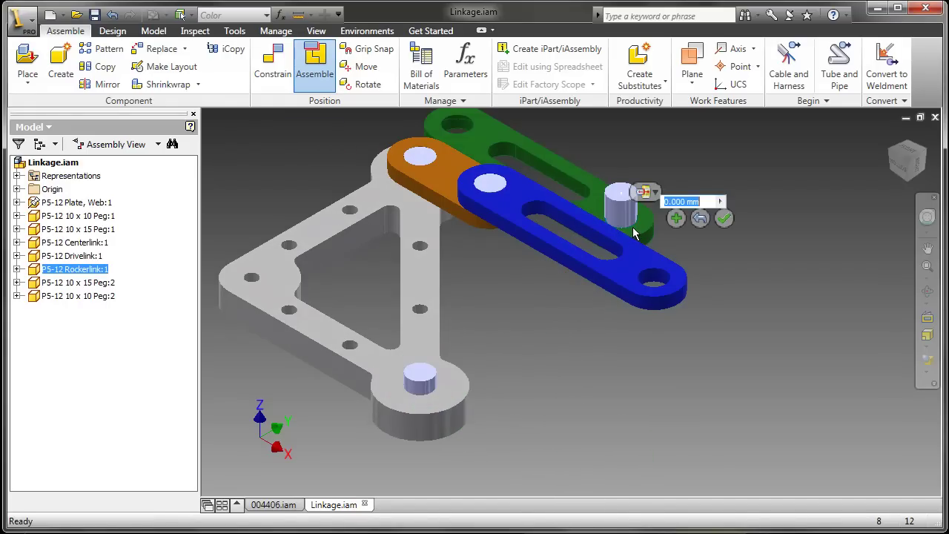
{"action": "left_click", "coordinate": [654, 192]}
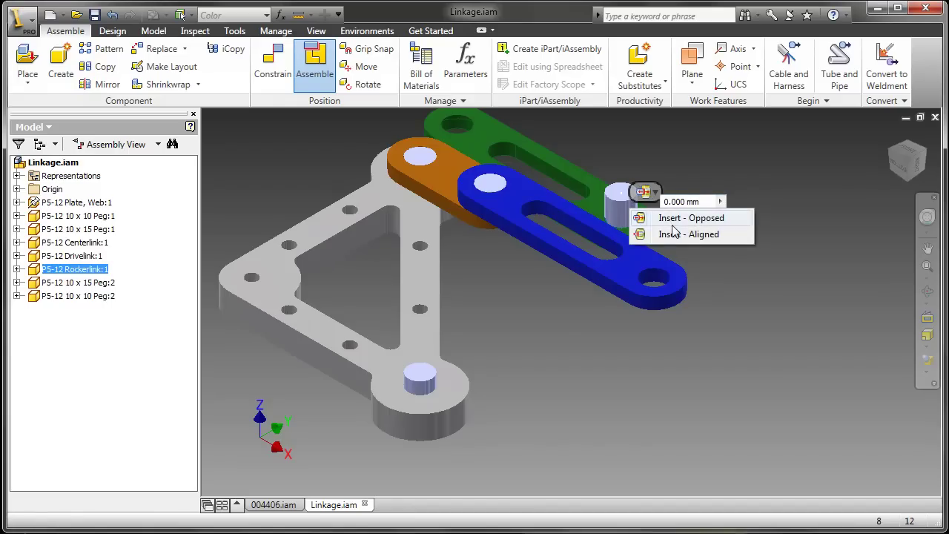
{"action": "left_click", "coordinate": [645, 232]}
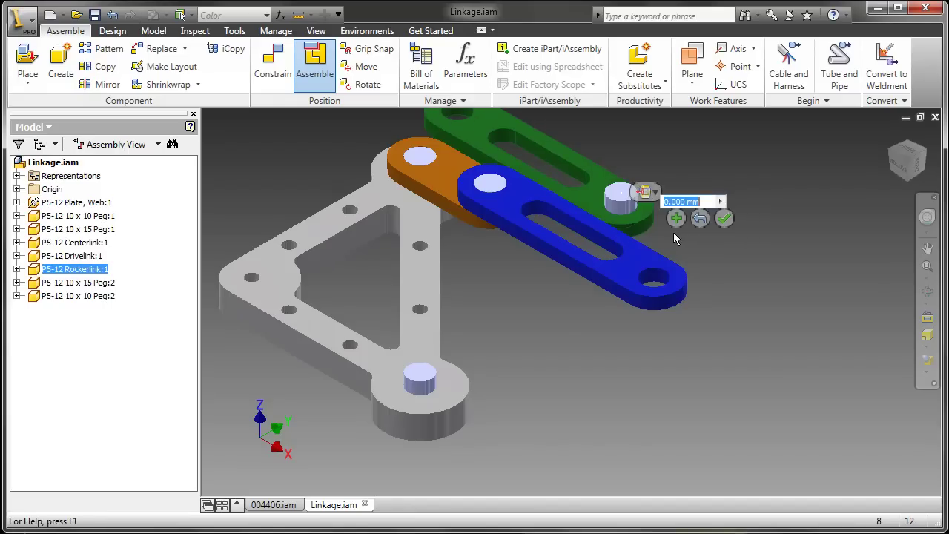
{"action": "left_click", "coordinate": [723, 218]}
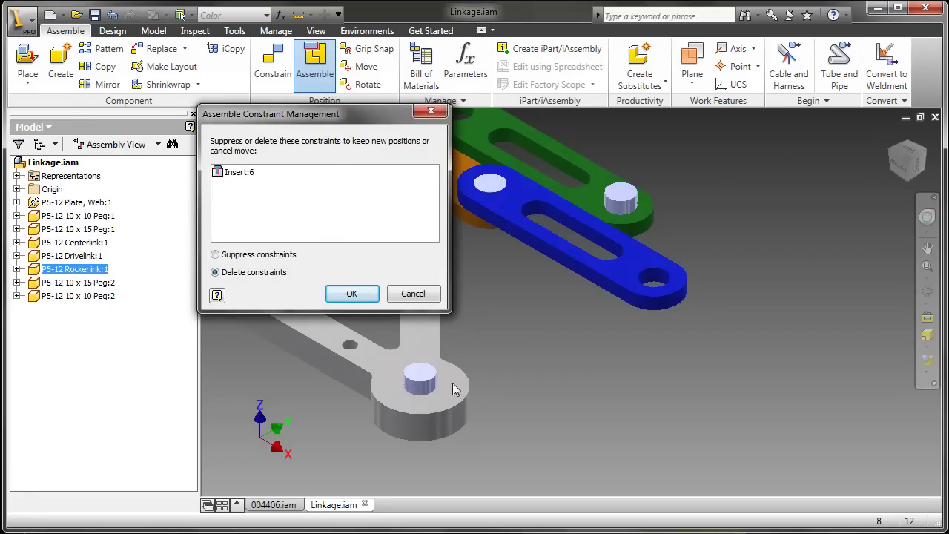
{"action": "left_click", "coordinate": [414, 294]}
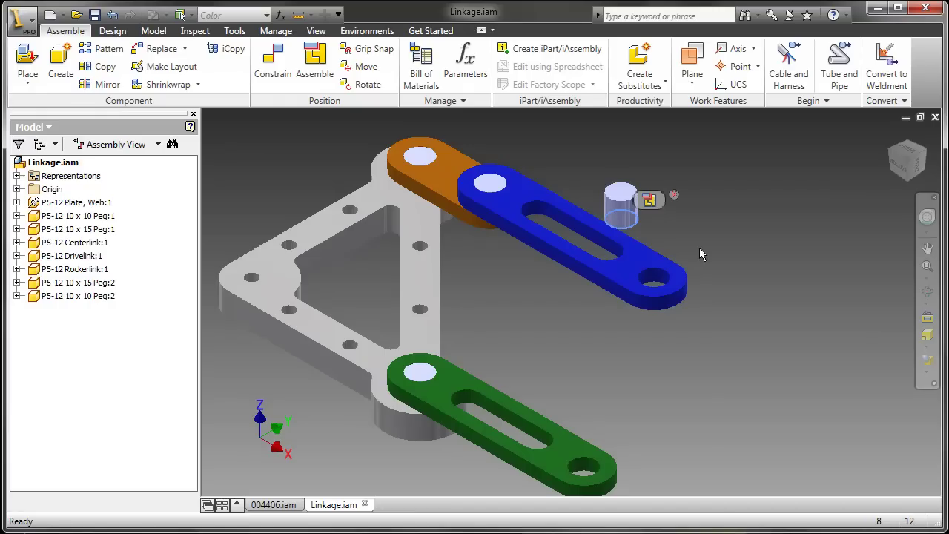
Use Assemble to place the last 10 x 10 peg in the green link's free hole with Insert - Aligned
{"action": "left_click", "coordinate": [649, 200]}
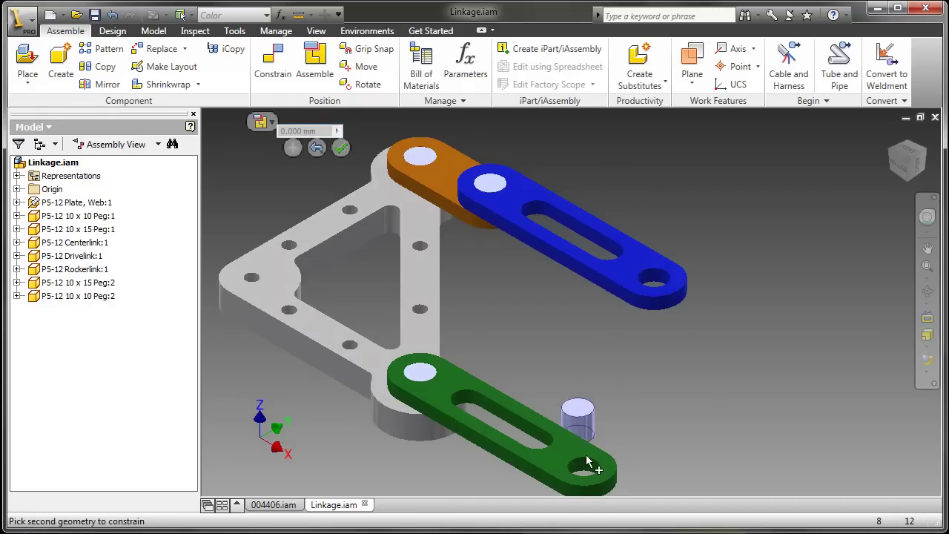
{"action": "left_click", "coordinate": [584, 465]}
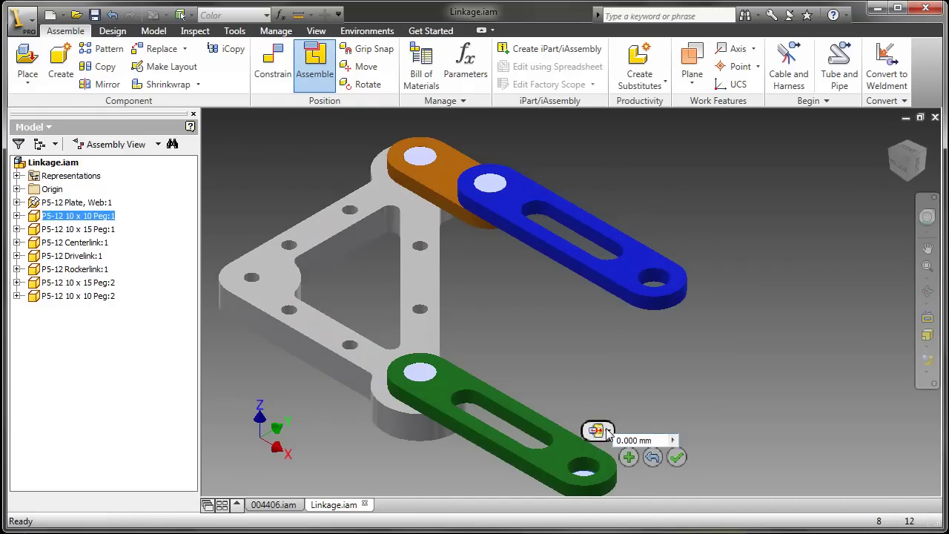
{"action": "left_click", "coordinate": [598, 430]}
{"action": "left_click", "coordinate": [630, 472]}
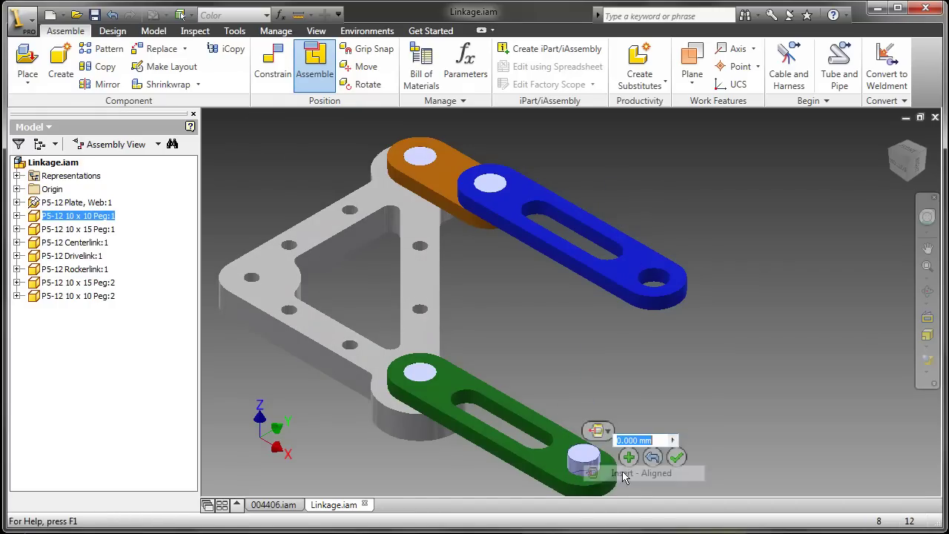
{"action": "left_click", "coordinate": [677, 457]}
Fit the blue link's free hole over the green link's peg using Constrain with an opposed Insert constraint at 0.000 mm offset
{"action": "key", "text": "c"}
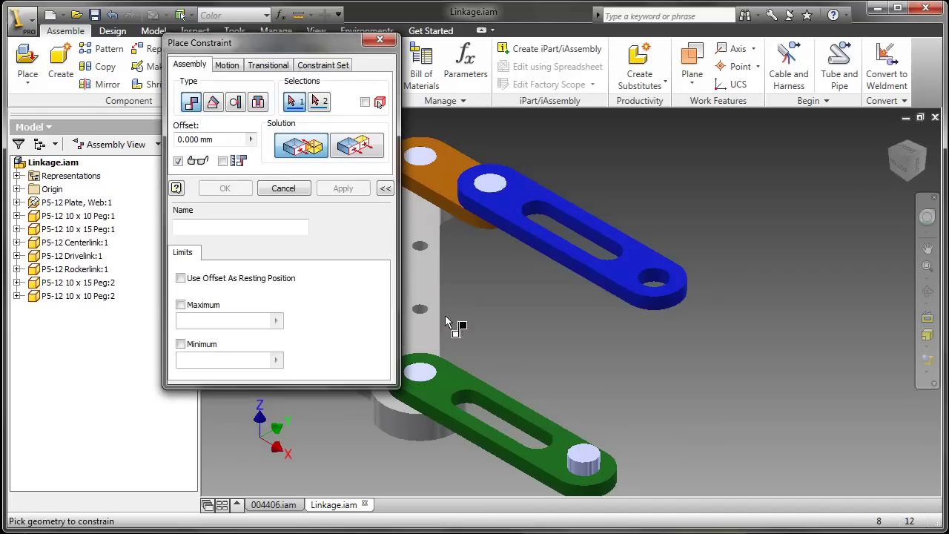
{"action": "left_click_drag", "start_coordinate": [291, 36], "coordinate": [334, 132]}
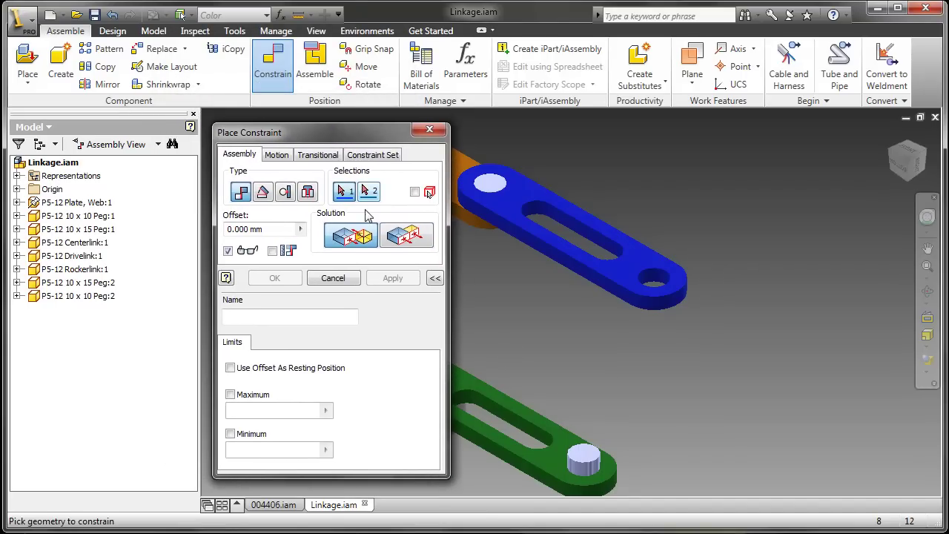
{"action": "left_click", "coordinate": [308, 194]}
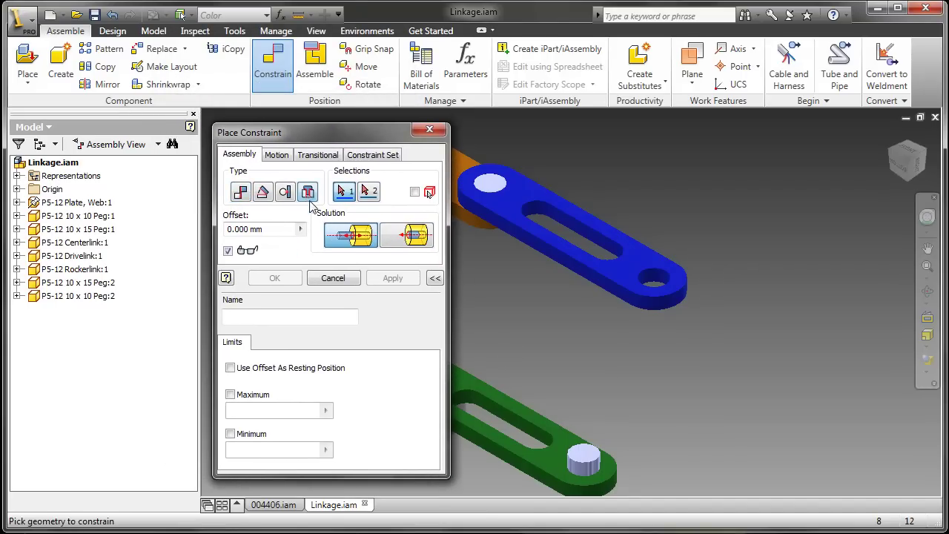
{"action": "left_click", "coordinate": [566, 467]}
{"action": "left_click", "coordinate": [652, 280]}
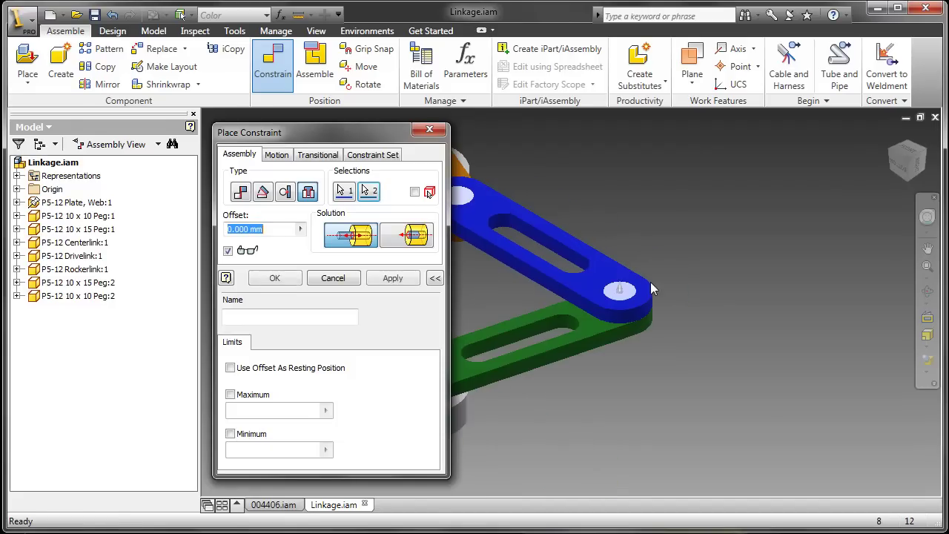
{"action": "left_click", "coordinate": [275, 280]}
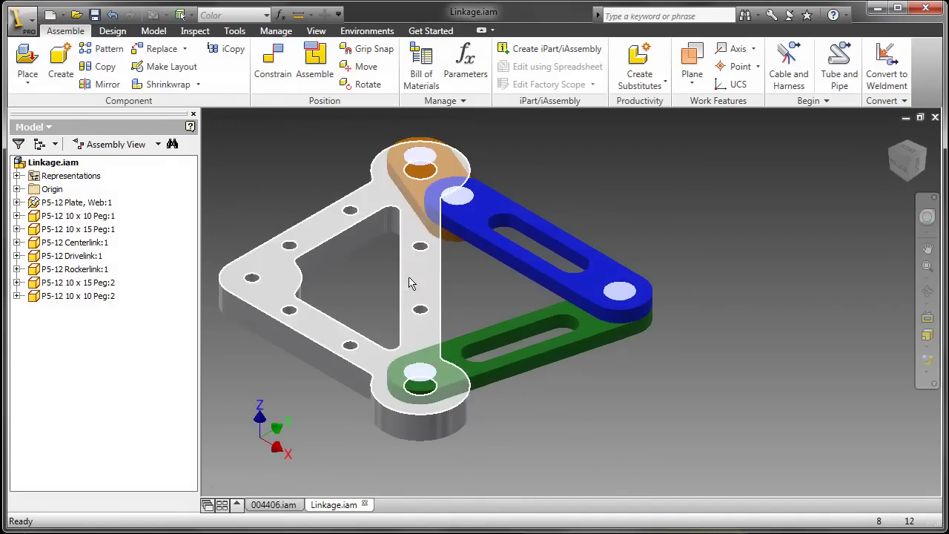